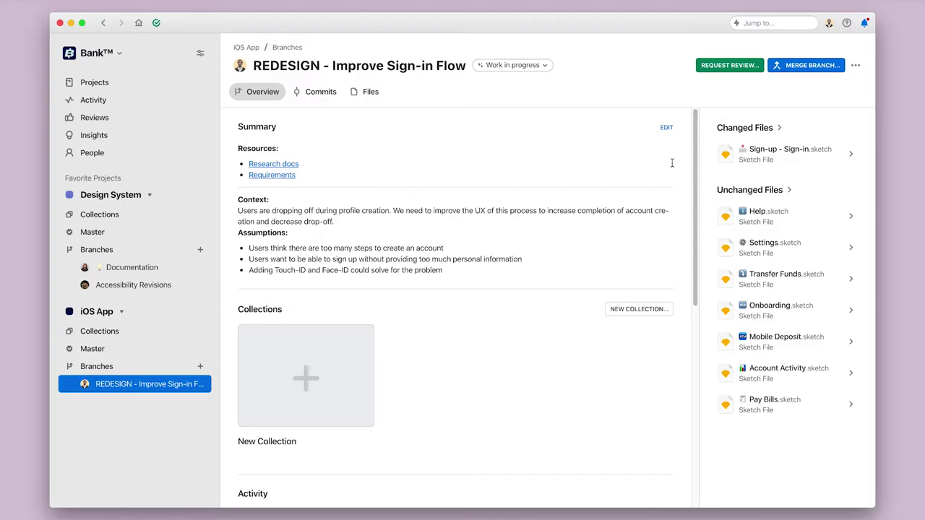
# Create 'Biometric Sign Up Screens' with Face-ID, Face-ID Error, Touch-ID, Touch-ID Error and Select Account Creation.
pyautogui.click(321, 371)
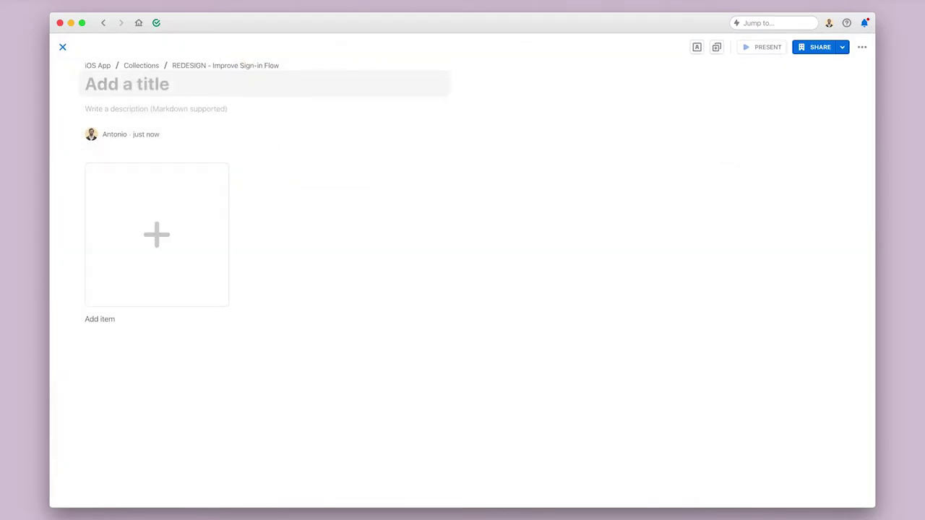
pyautogui.write('Biometric Si')
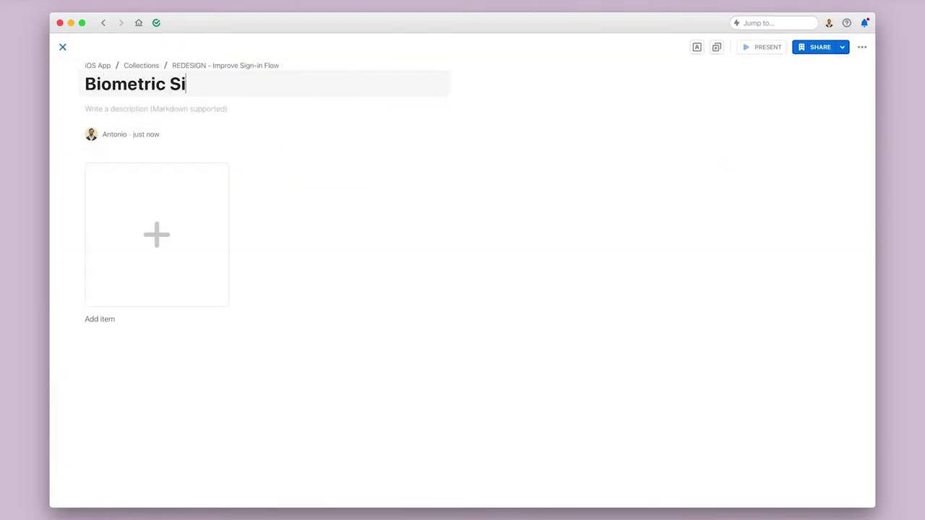
pyautogui.write('gn Up Screens')
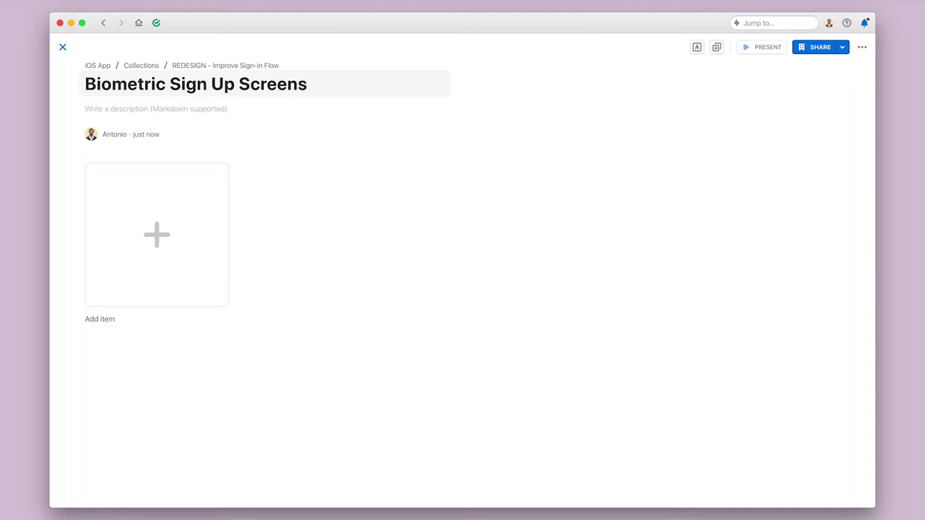
pyautogui.click(146, 230)
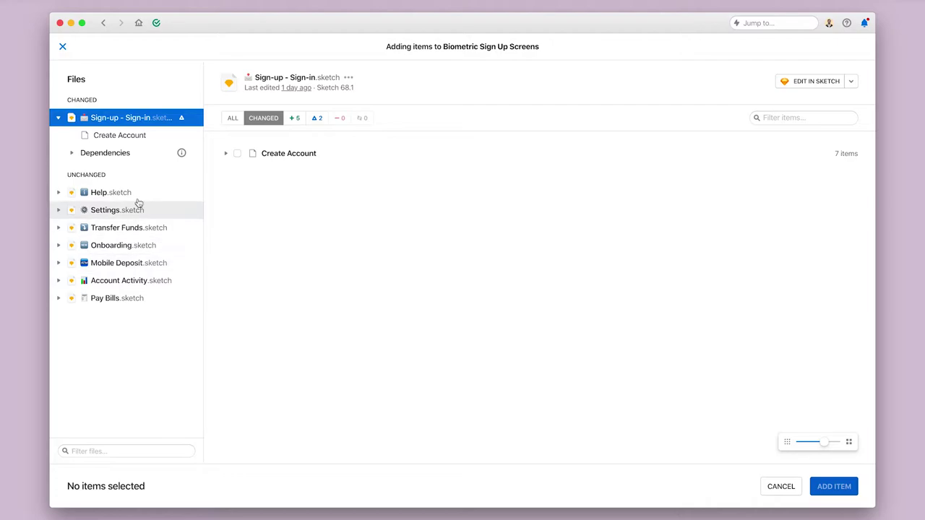
pyautogui.click(127, 142)
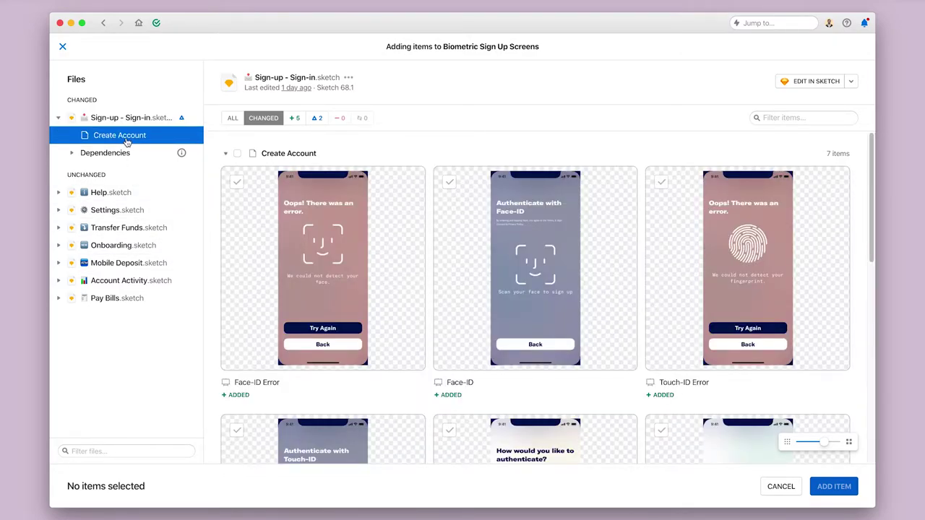
pyautogui.click(318, 226)
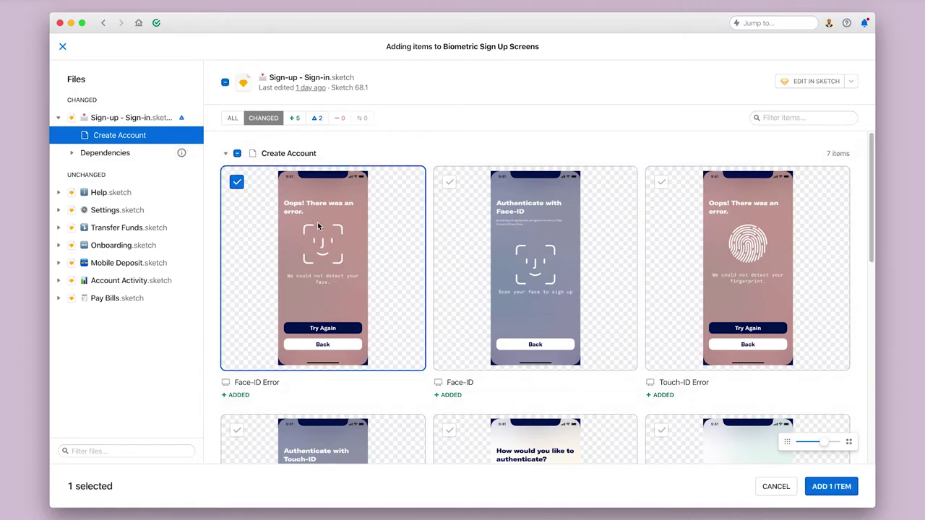
pyautogui.click(501, 255)
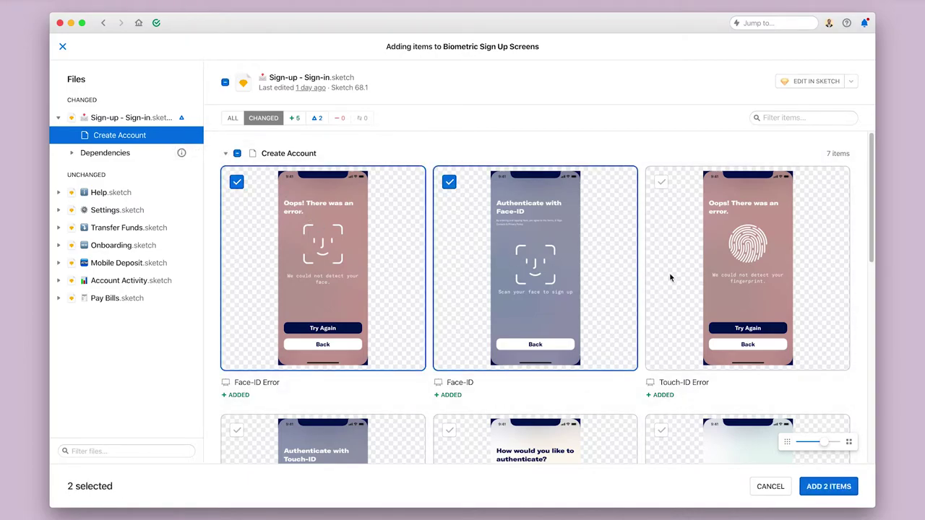
pyautogui.click(701, 283)
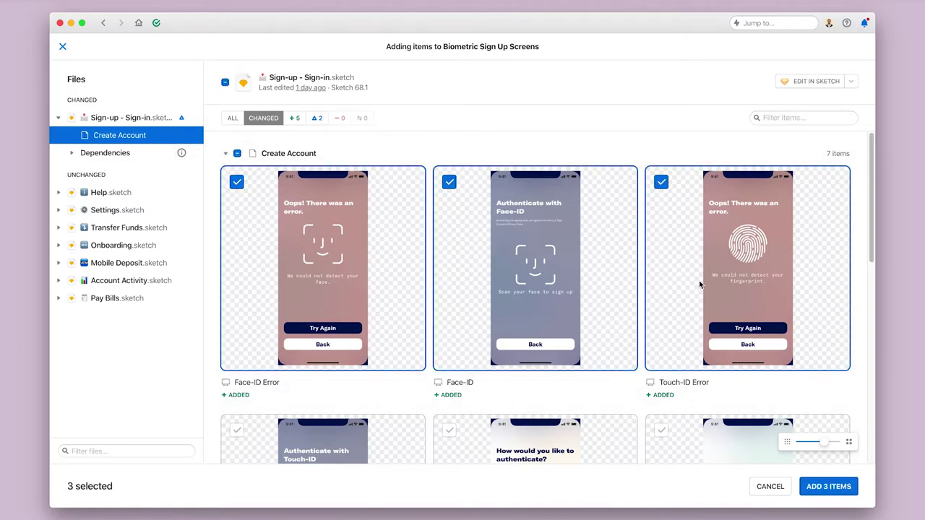
pyautogui.click(369, 442)
pyautogui.click(530, 442)
pyautogui.scroll(-3, 529, 440)
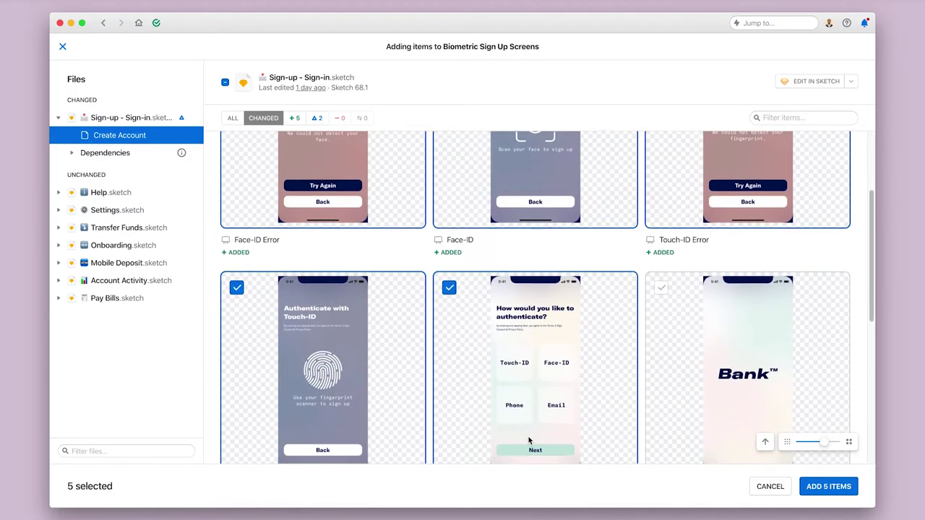
pyautogui.click(813, 490)
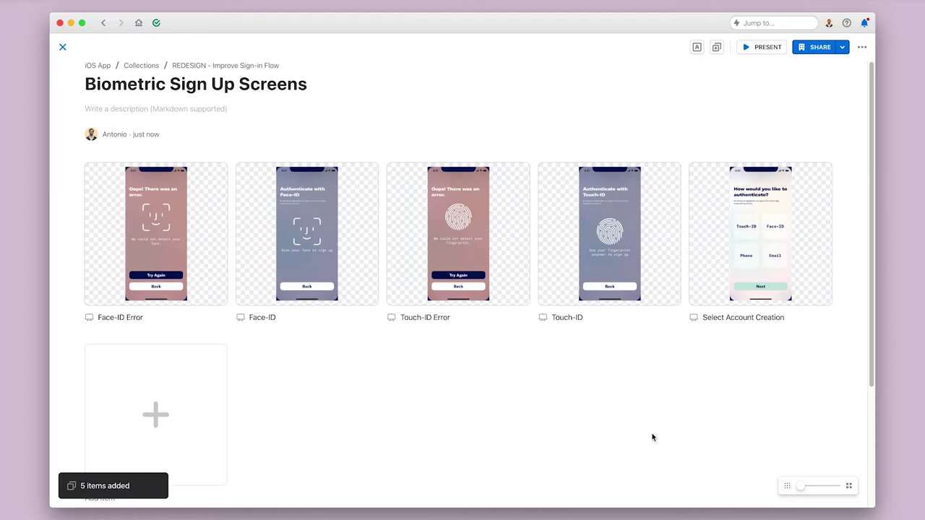
# Set the collection description to 'We're adding Touch-ID and Face-ID support to fast-track account creation.'.
pyautogui.click(105, 107)
pyautogui.write("We're adding Touch-ID and Face-ID support to fast-track account creation.")
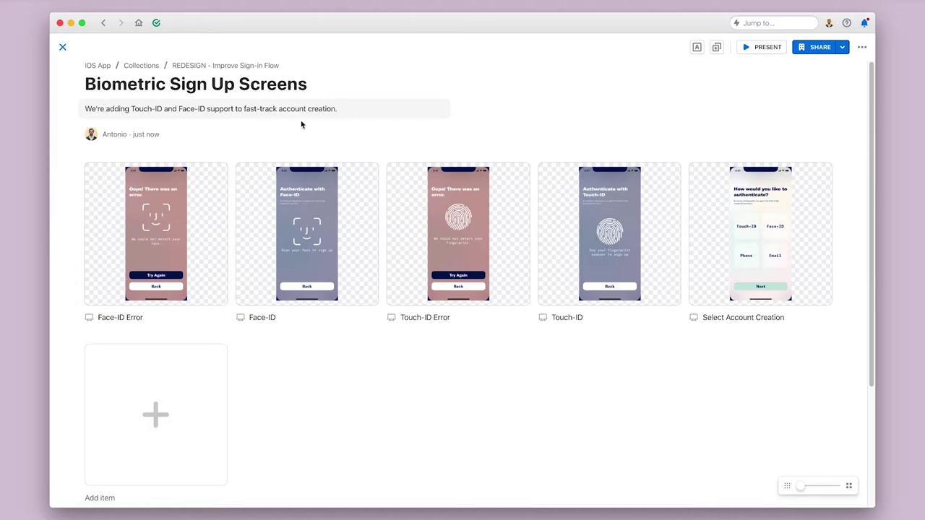
pyautogui.click(557, 116)
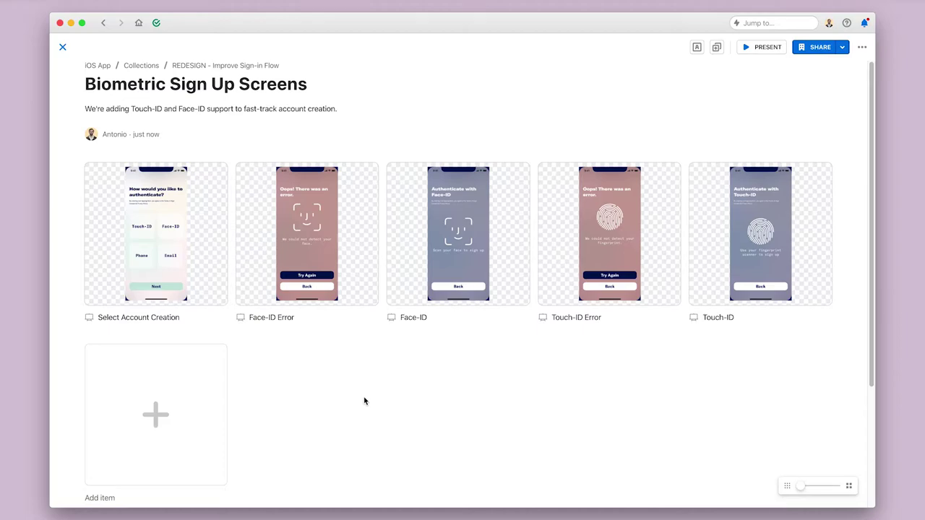
# Add a text section below the screens with the Markdown heading '# Face-ID'.
pyautogui.click(697, 47)
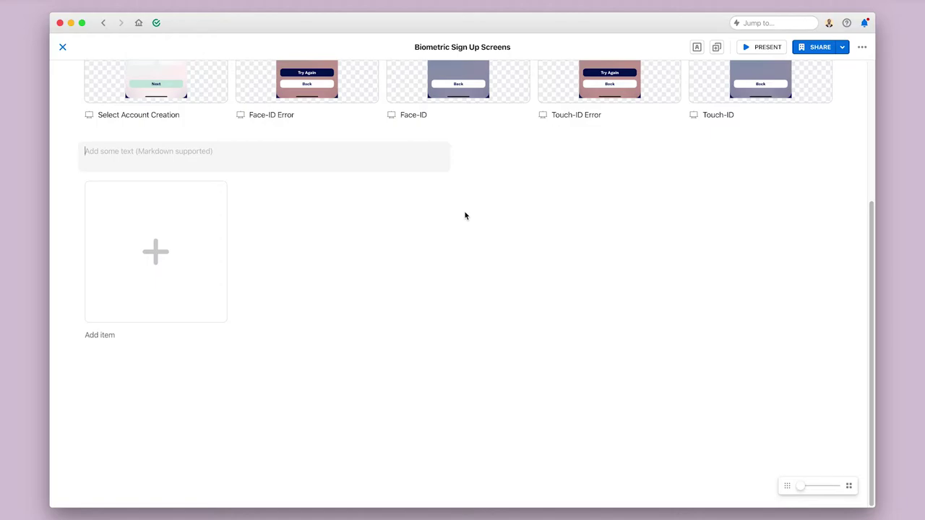
pyautogui.write('# Face')
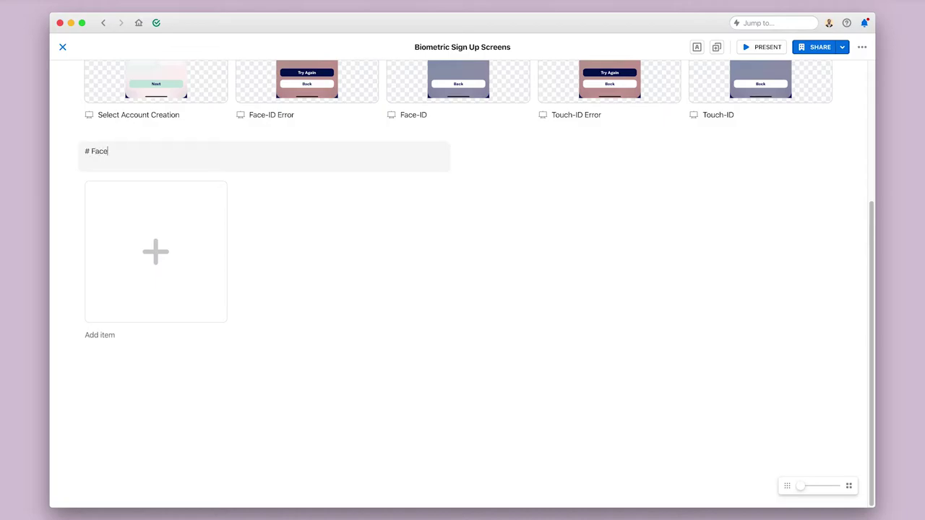
pyautogui.write('-ID')
pyautogui.click(514, 143)
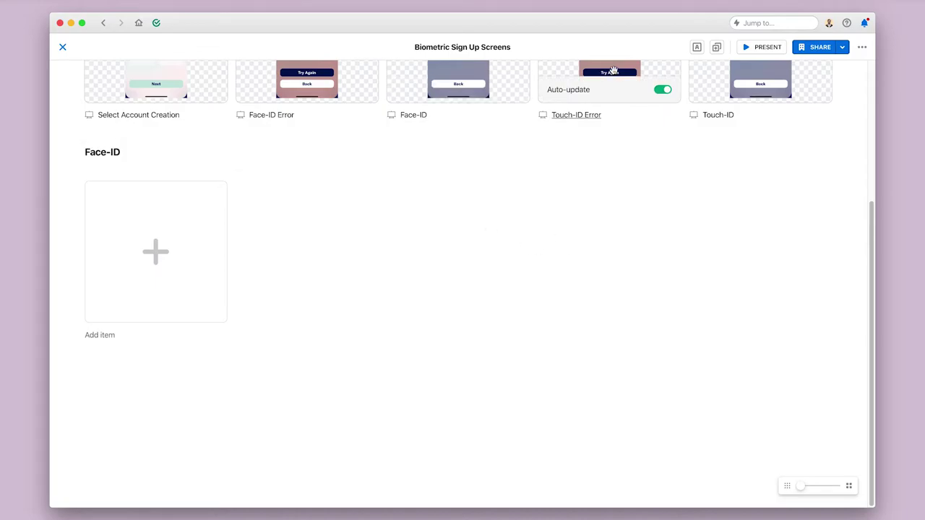
# Add a second text section with the Markdown heading '# Touch-ID'.
pyautogui.click(696, 48)
pyautogui.write('#')
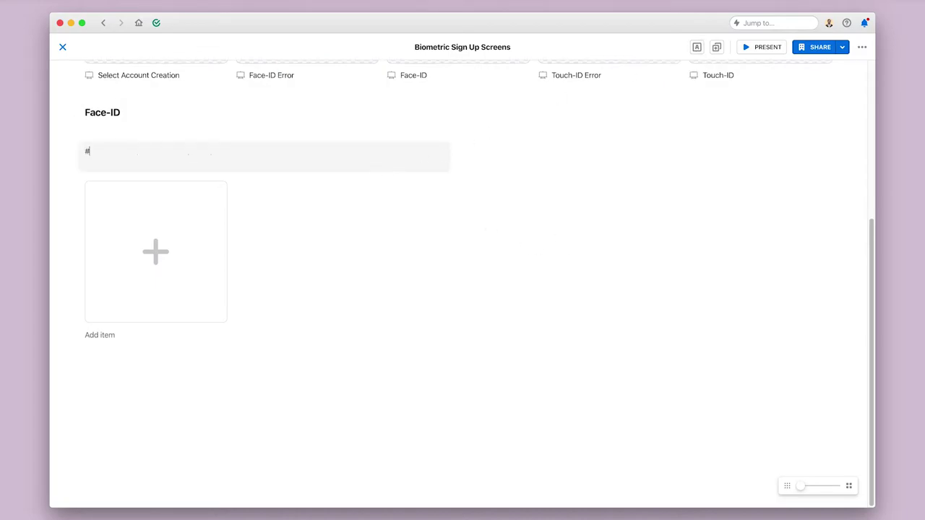
pyautogui.write(' Touch-ID')
pyautogui.click(459, 233)
pyautogui.scroll(5, 459, 233)
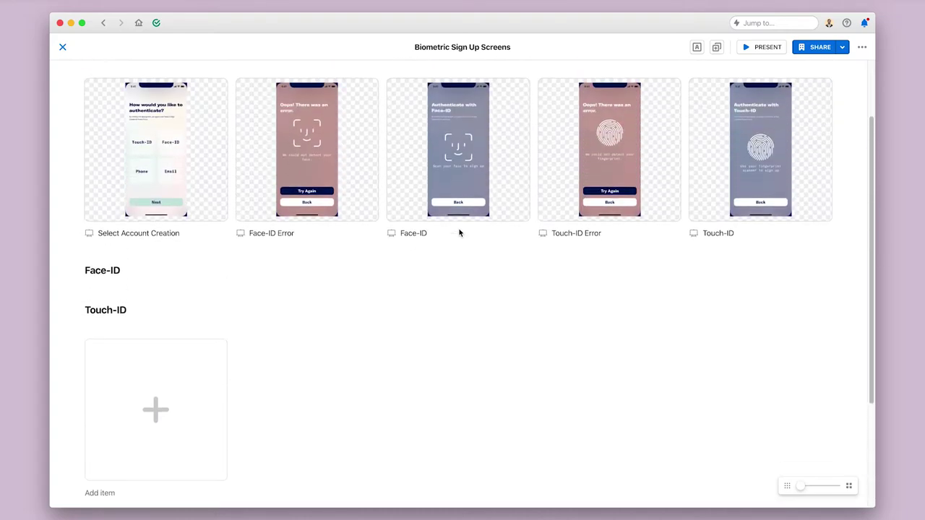
# Drag Face-ID and Face-ID Error under the Face-ID heading, Touch-ID and Touch-ID Error under Touch-ID.
pyautogui.moveTo(298, 164); pyautogui.dragTo(156, 346)
pyautogui.moveTo(308, 188); pyautogui.dragTo(46, 389)
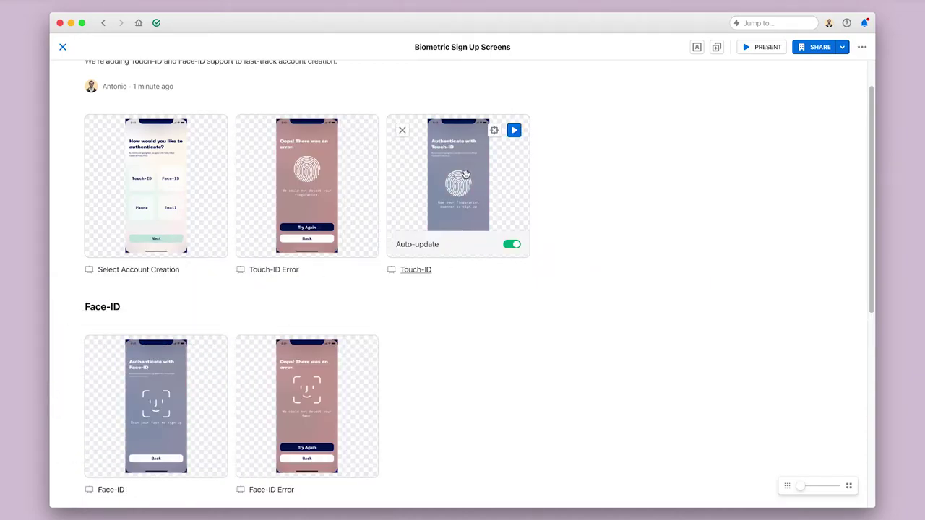
pyautogui.moveTo(458, 188); pyautogui.dragTo(318, 404)
pyautogui.moveTo(307, 83); pyautogui.dragTo(310, 412)
pyautogui.scroll(2, 472, 211)
pyautogui.scroll(5, 473, 212)
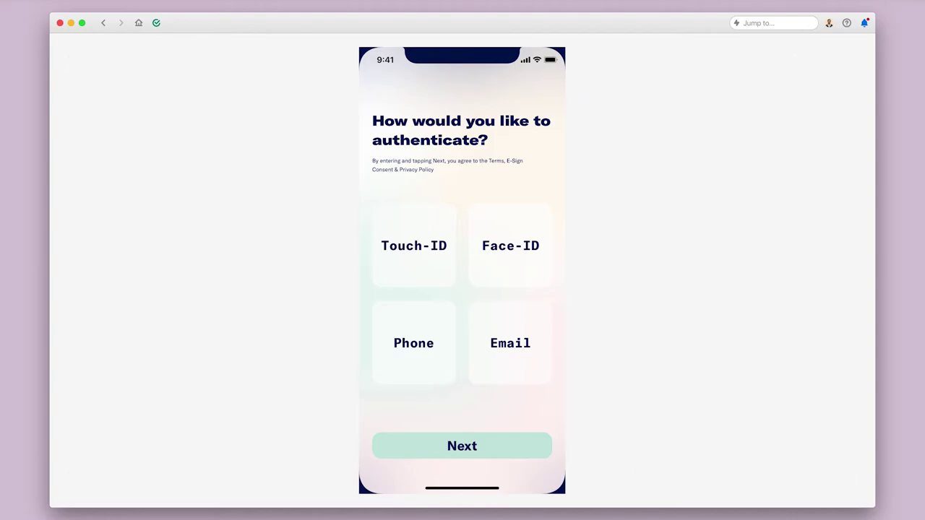
# Close the Select Account Creation presentation to return to the collection page.
pyautogui.click(96, 73)
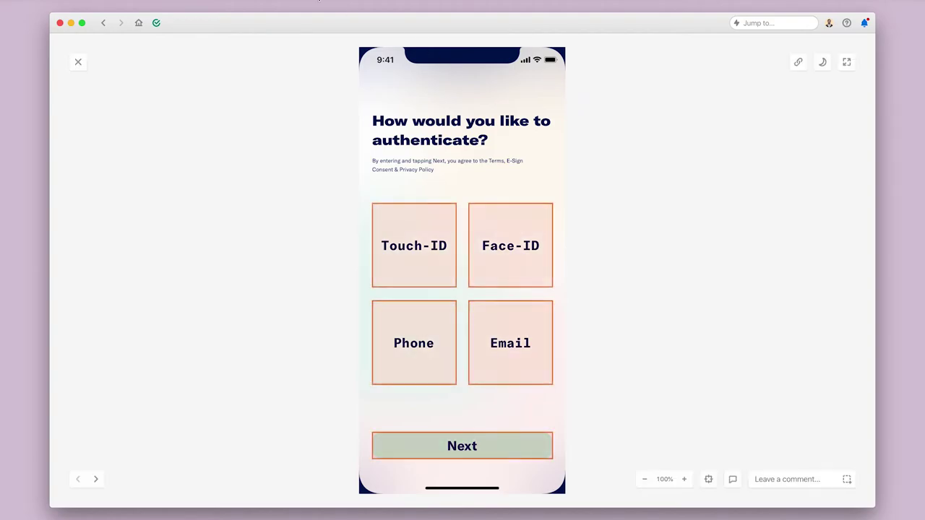
pyautogui.click(78, 63)
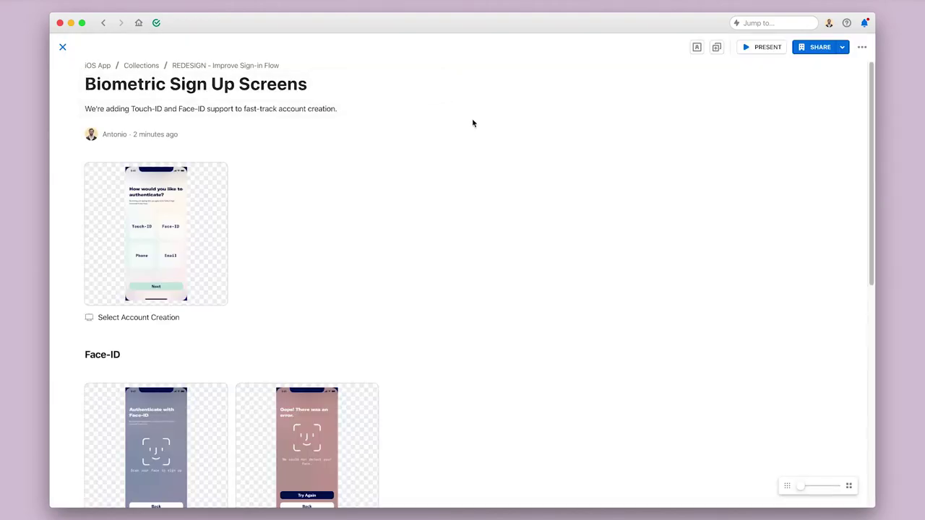
# Copy the collection's share link; try Anyone-with-link sharing without versions or inspect, then cancel.
pyautogui.click(809, 51)
pyautogui.click(843, 48)
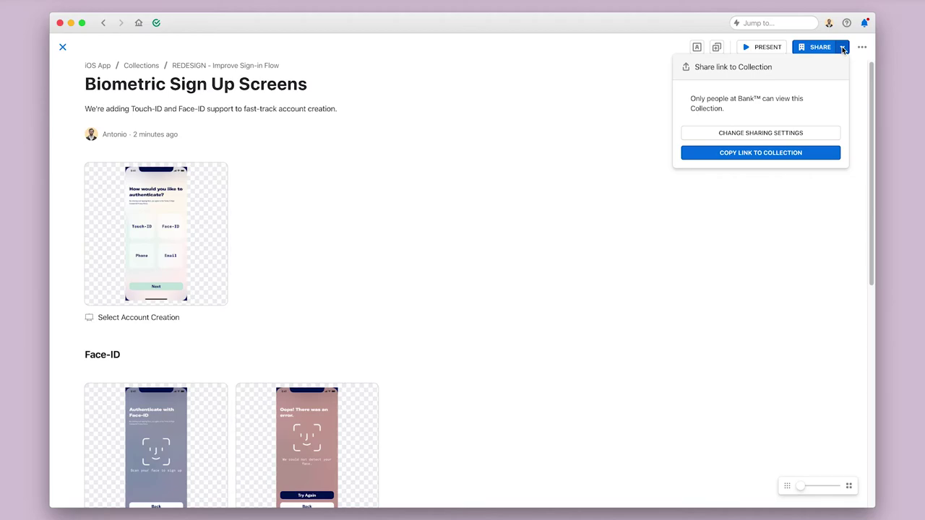
pyautogui.click(801, 136)
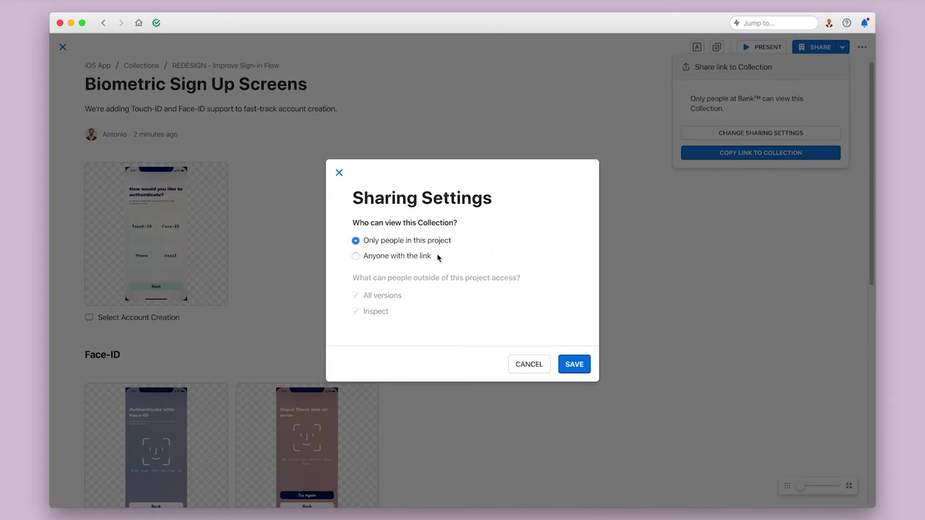
pyautogui.click(415, 258)
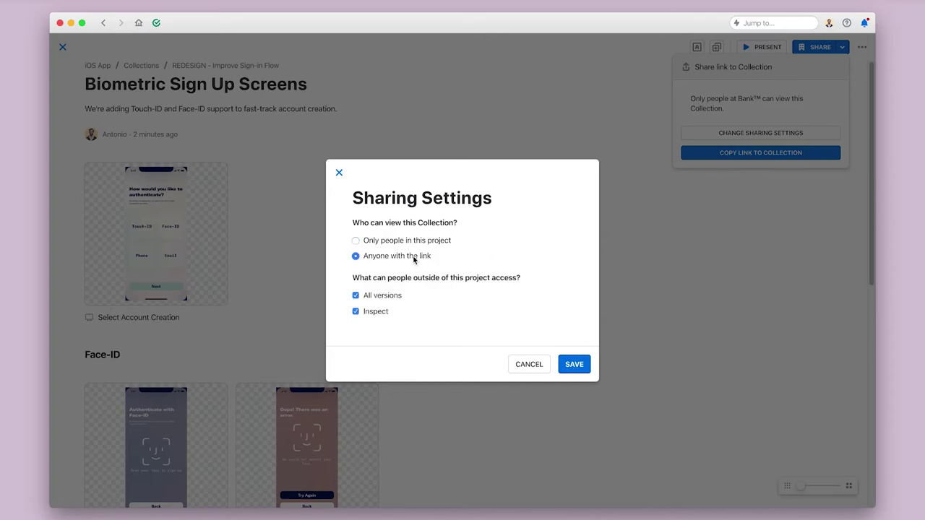
pyautogui.click(389, 300)
pyautogui.click(379, 314)
pyautogui.click(529, 367)
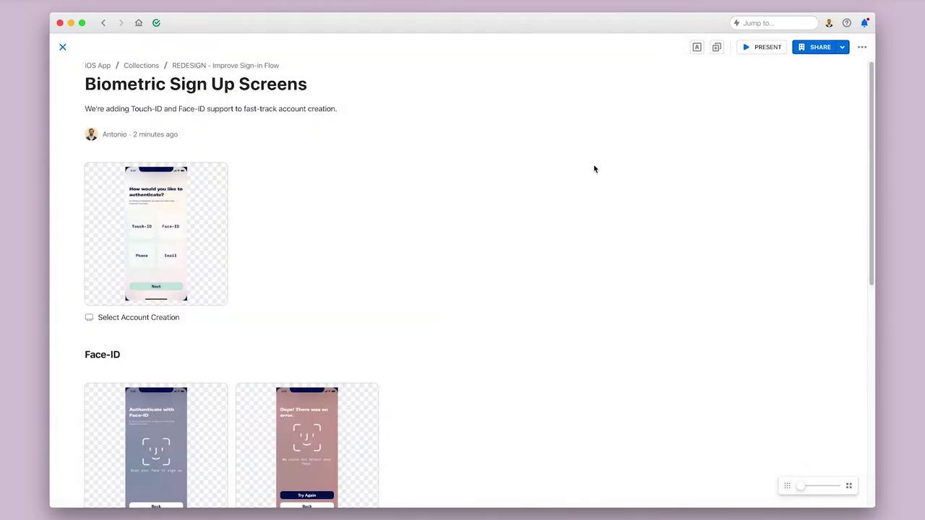
pyautogui.moveTo(200, 197)
pyautogui.scroll(-3, 457, 258)
pyautogui.scroll(-5, 456, 258)
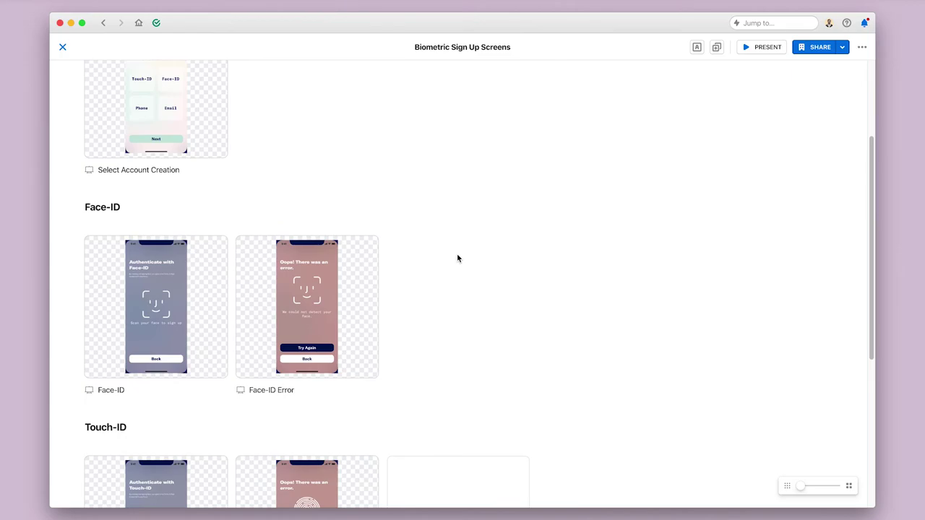
pyautogui.scroll(8, 457, 258)
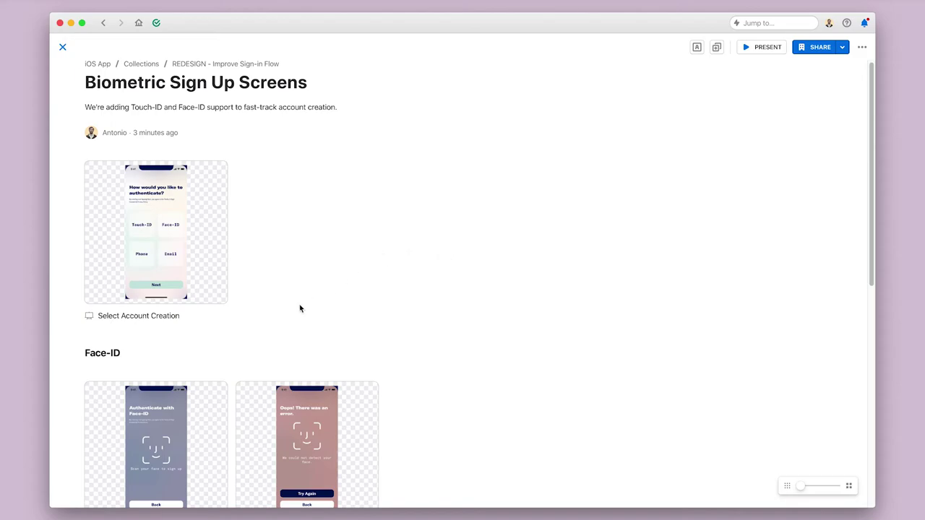
pyautogui.moveTo(180, 434)
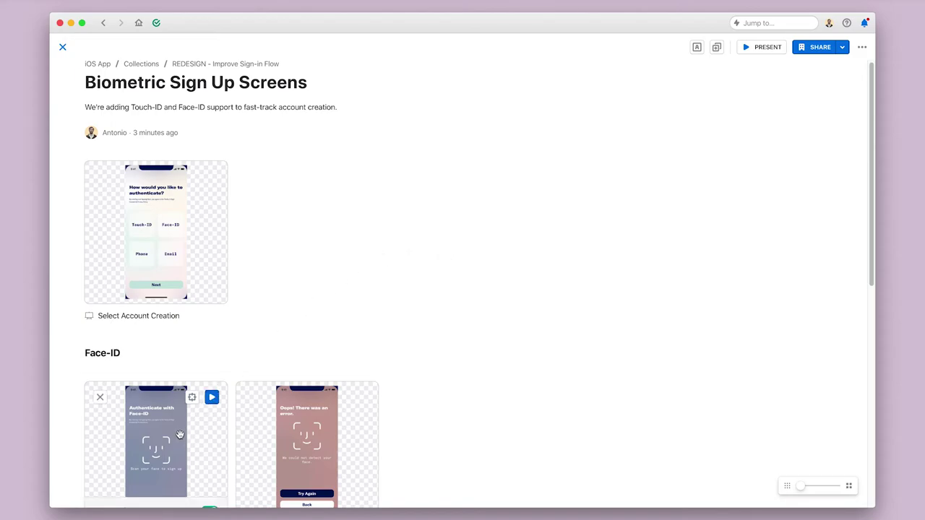
pyautogui.click(180, 434)
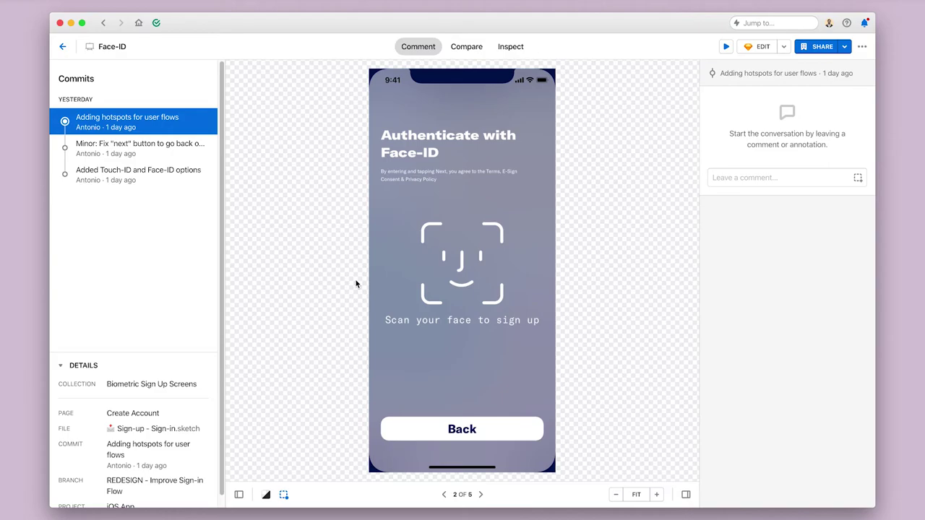
pyautogui.click(467, 47)
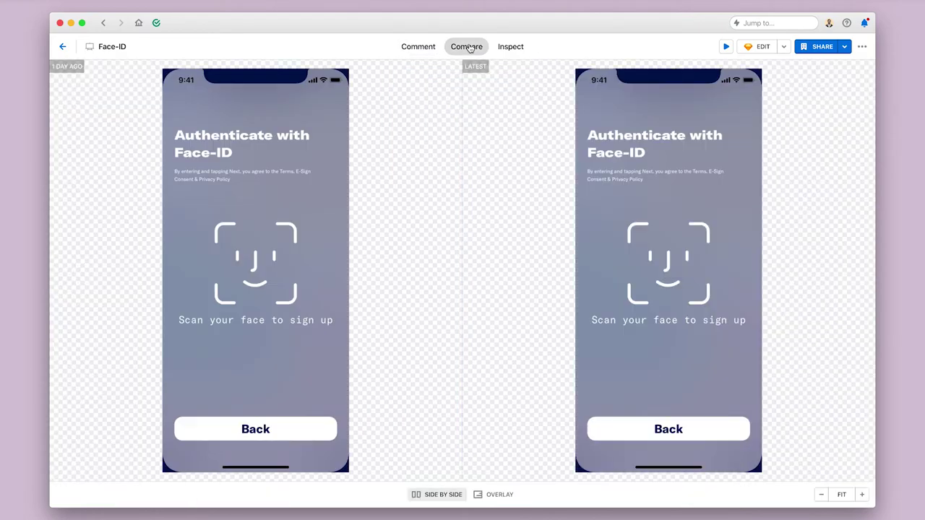
pyautogui.click(510, 47)
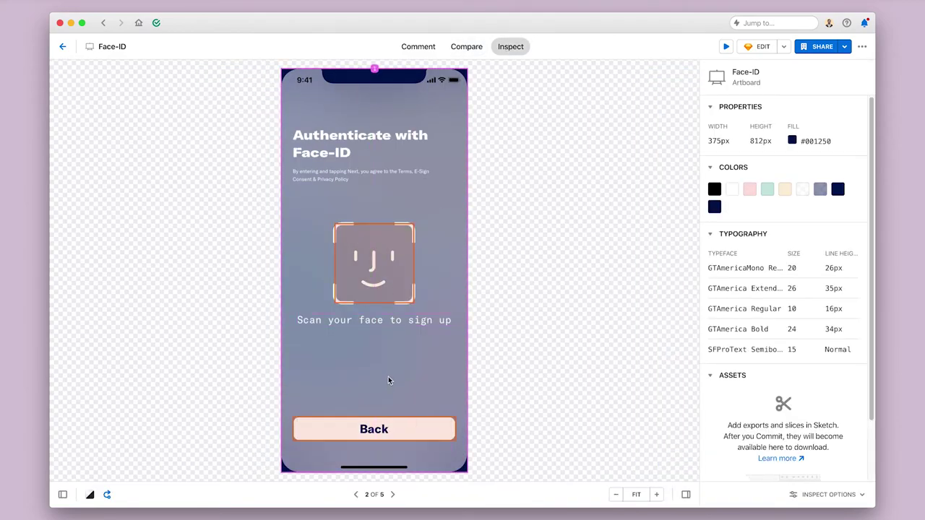
pyautogui.click(62, 47)
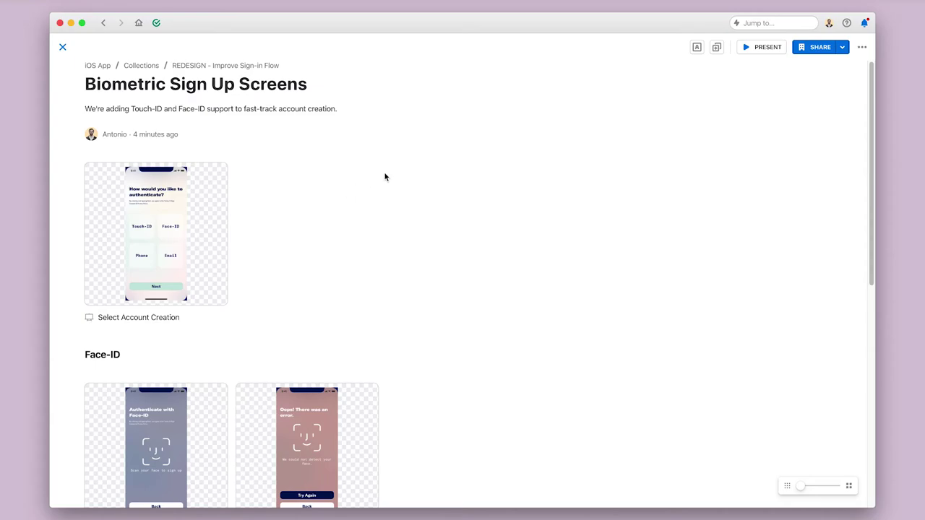
# Dismiss the collection's ••• menu and close the Biometric Sign Up Screens page.
pyautogui.click(862, 49)
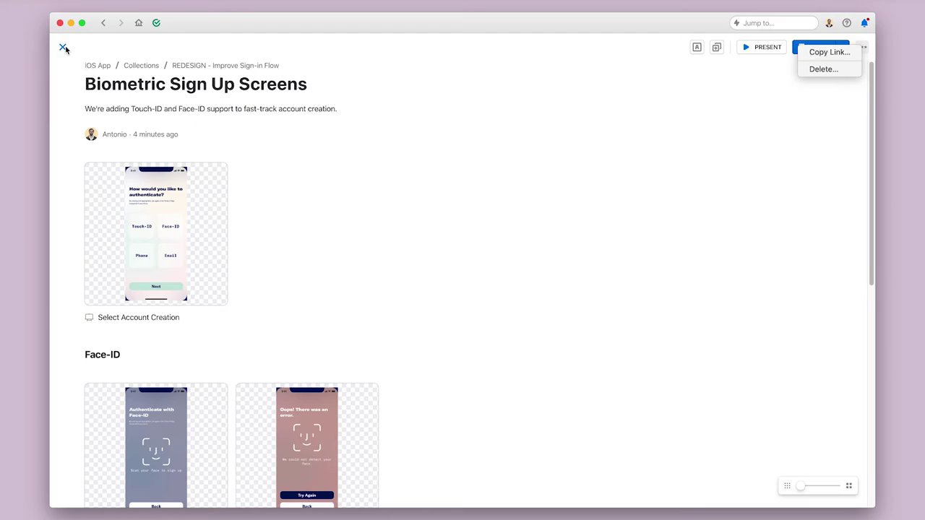
pyautogui.click(62, 48)
pyautogui.click(63, 49)
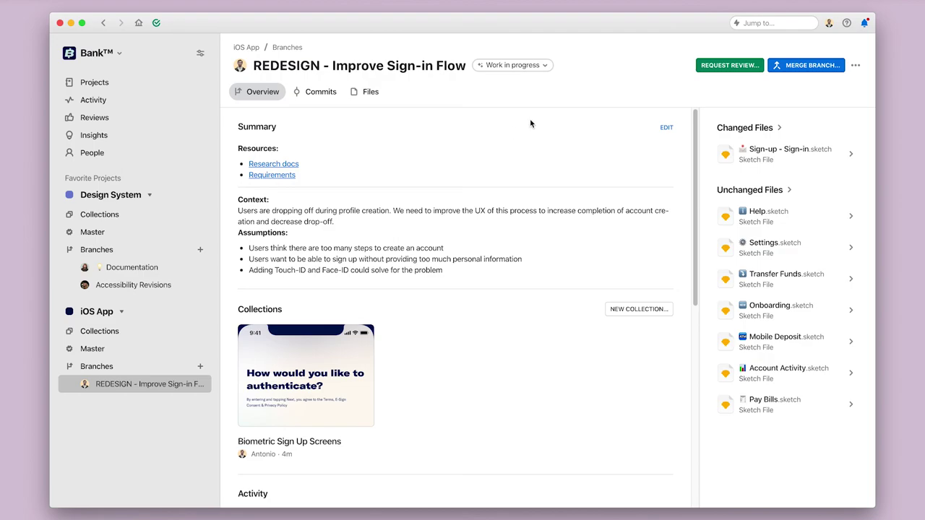
# Copy the link to the REDESIGN - Improve Sign-in Flow branch from its ••• menu.
pyautogui.click(857, 66)
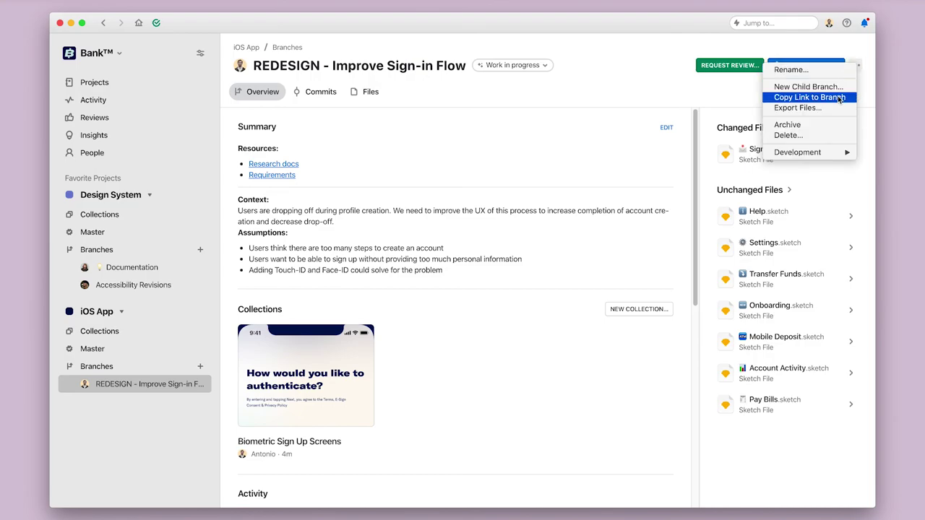
pyautogui.click(582, 151)
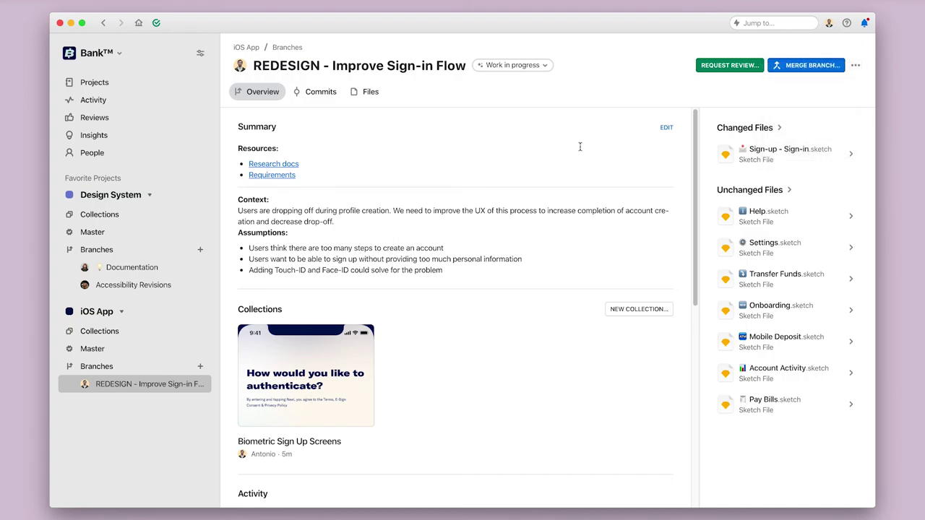